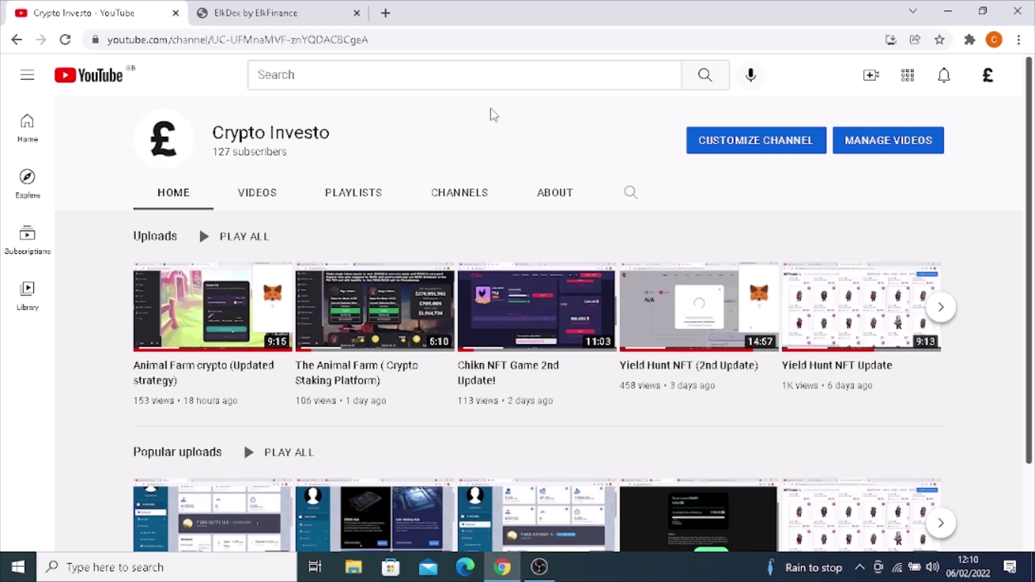
Switch to the ElkDex swap tab and check the site address in the address bar
click(255, 11)
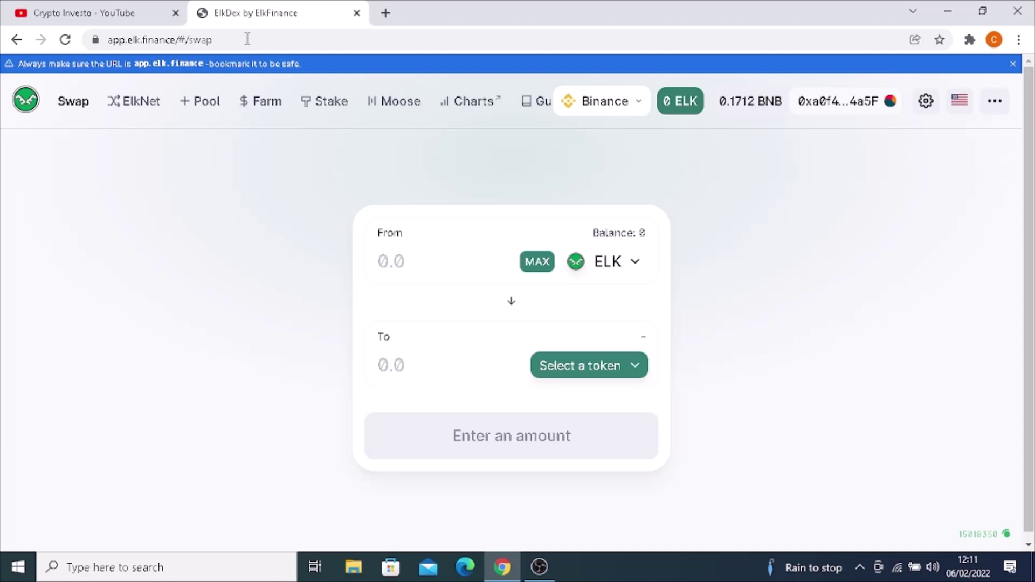
drag(247, 39, 107, 39)
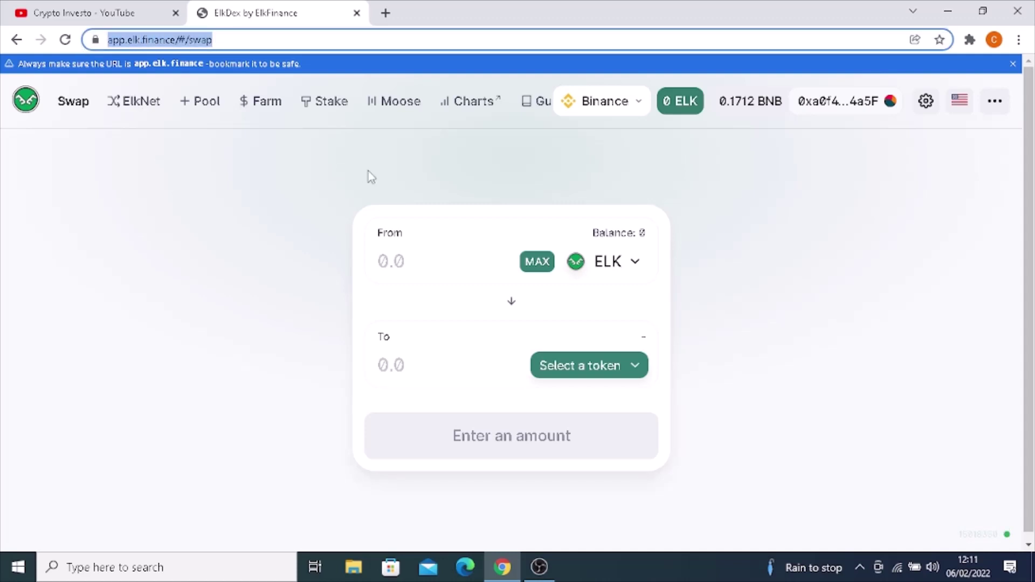
click(405, 172)
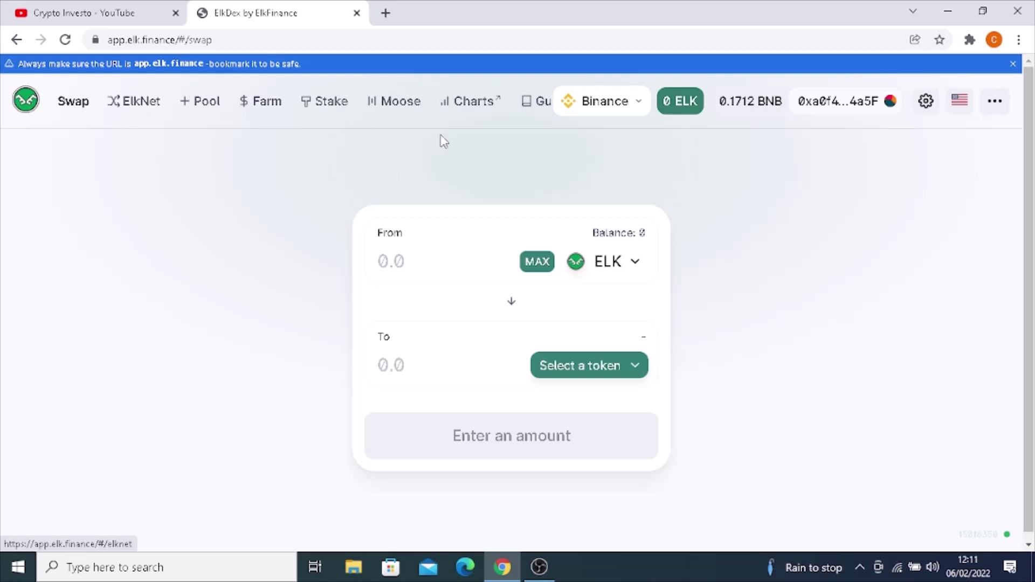
Search for BUSD and make it the token to swap from
click(637, 264)
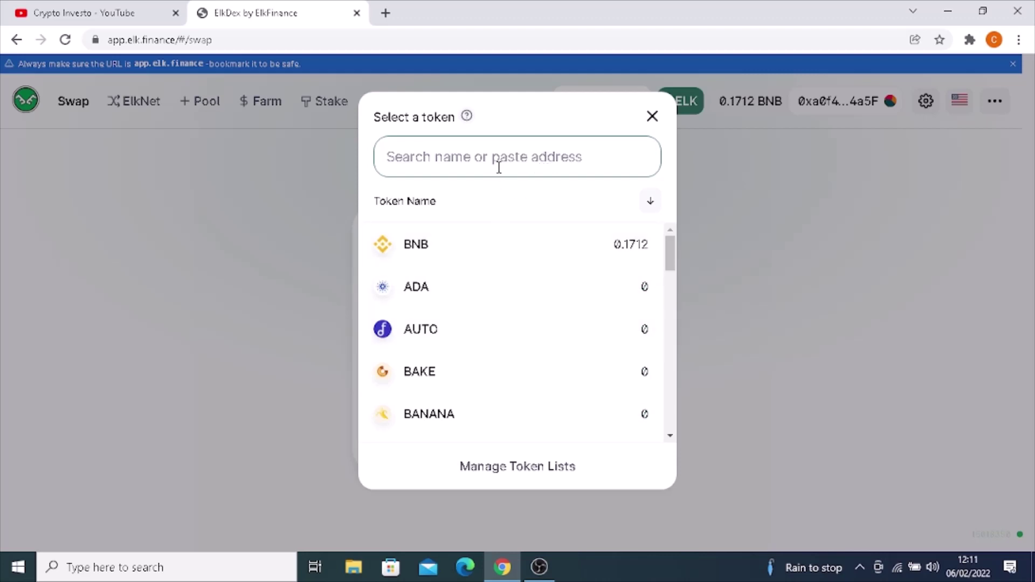
text(busd)
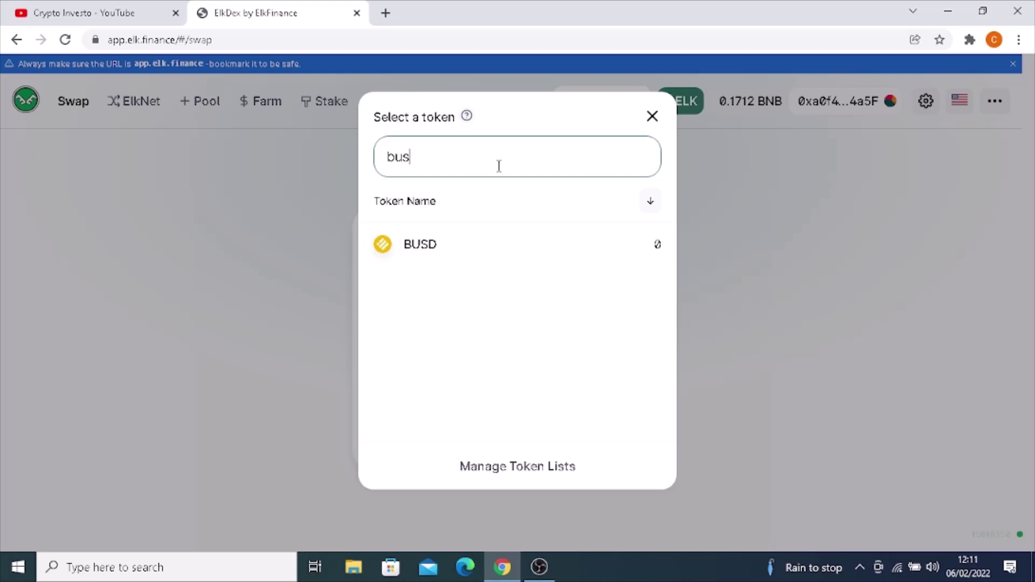
key(BackSpace)
text(d)
click(457, 247)
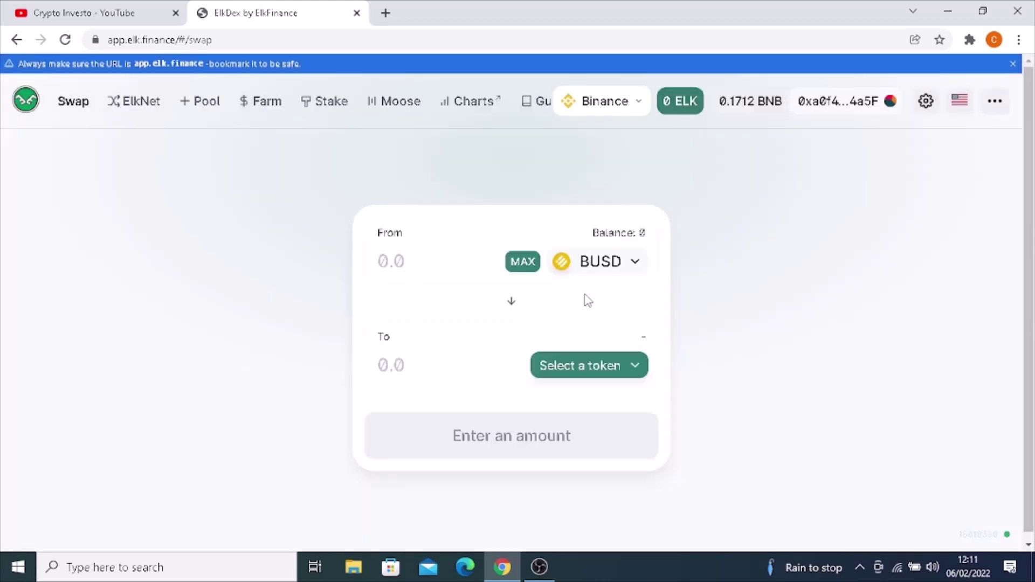
Pick ELK as the token to receive and enter 100 BUSD to preview the quote
click(639, 366)
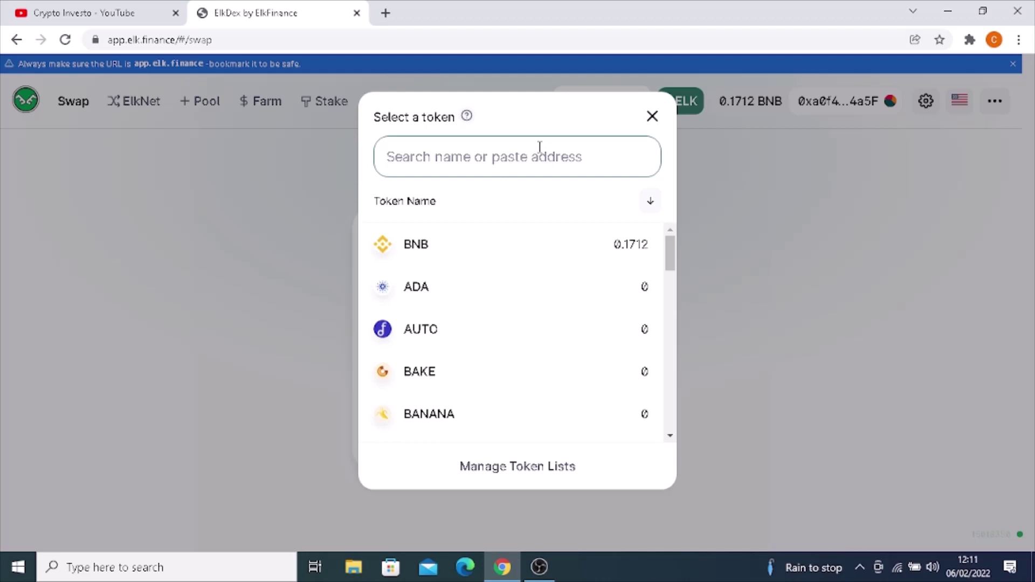
text(elk)
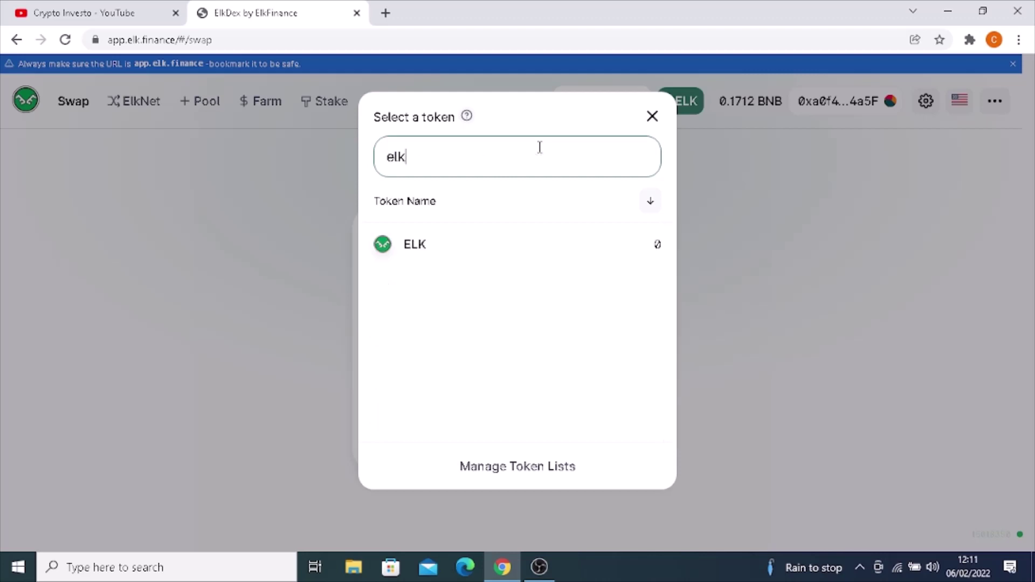
click(441, 243)
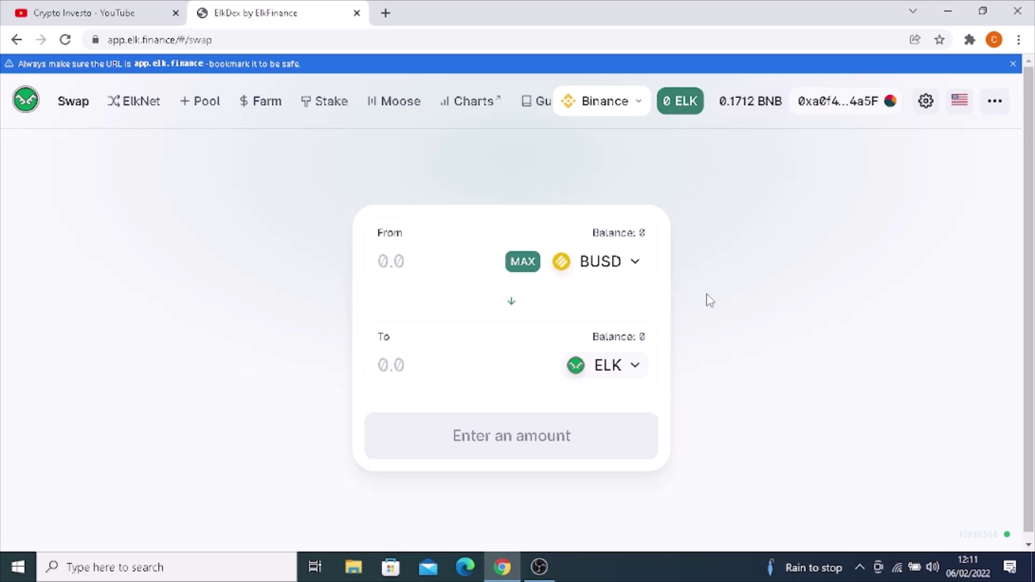
click(468, 256)
text(100)
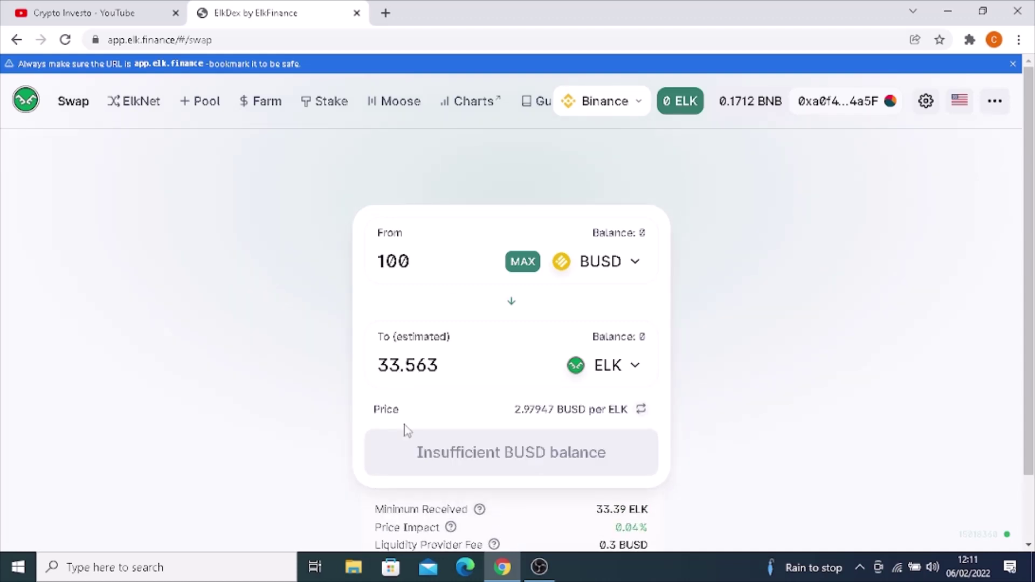
key(BackSpace)
key(BackSpace)
key(BackSpace)
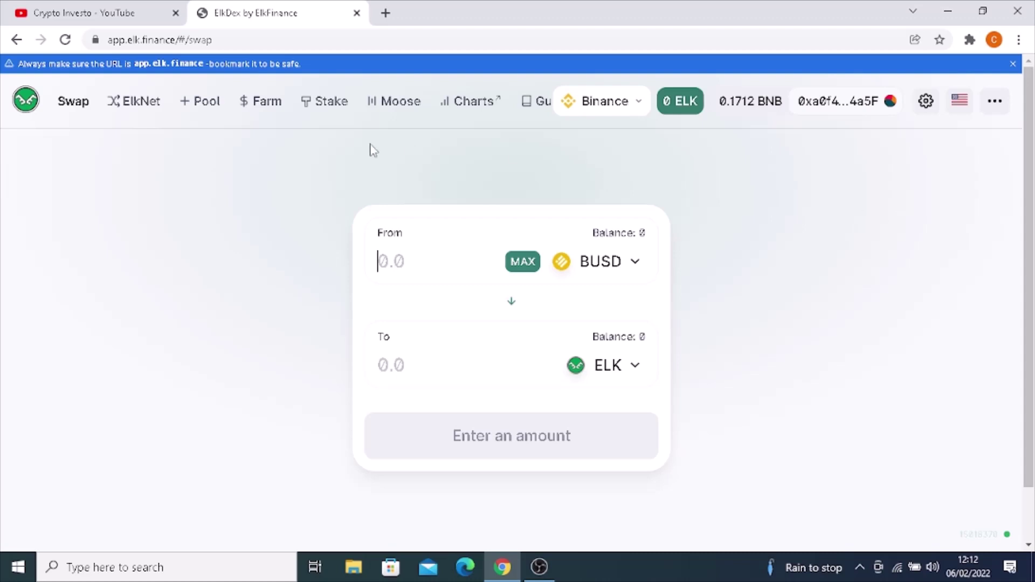
Open ElkNet and read the beta notice, one-transfer advice, wallet chain warning and transfer limits
click(144, 106)
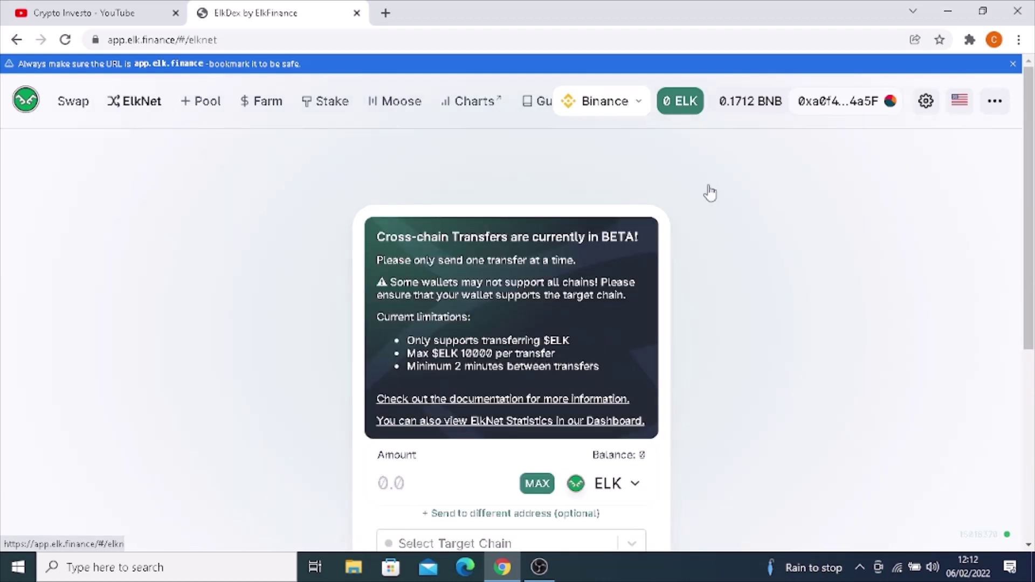
drag(1033, 186, 1034, 252)
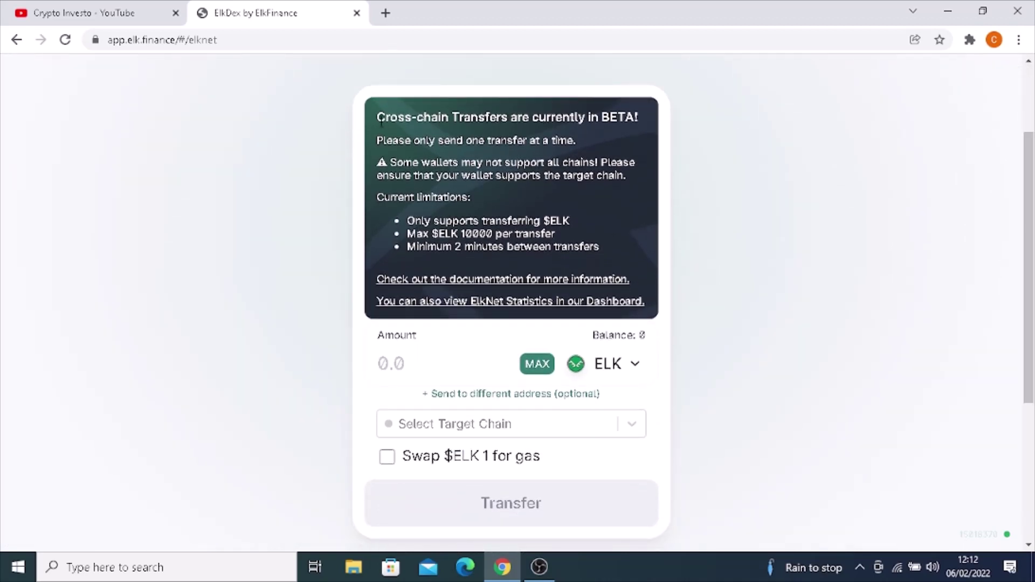
drag(376, 117, 639, 123)
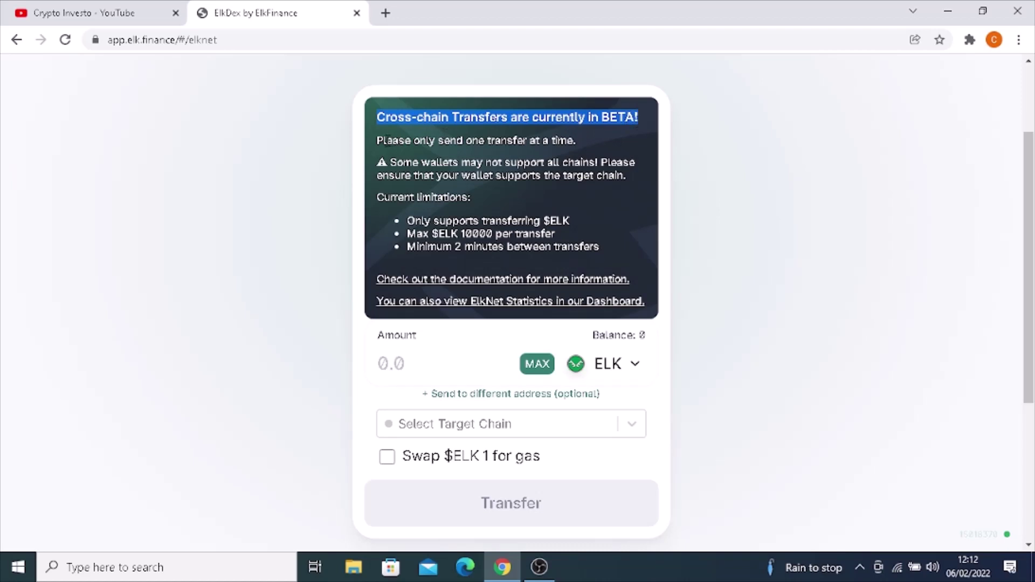
drag(383, 141, 594, 137)
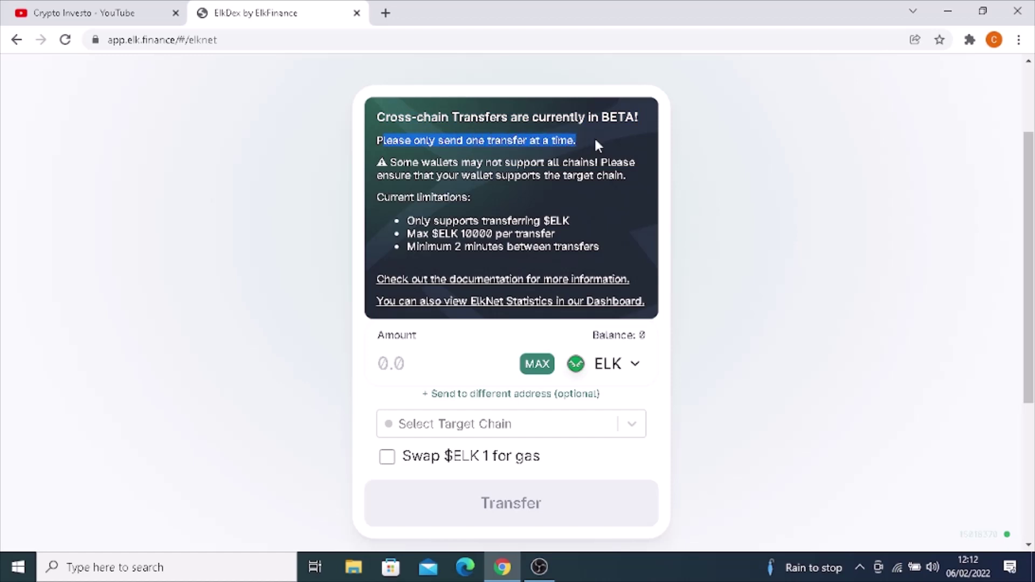
drag(377, 162, 626, 175)
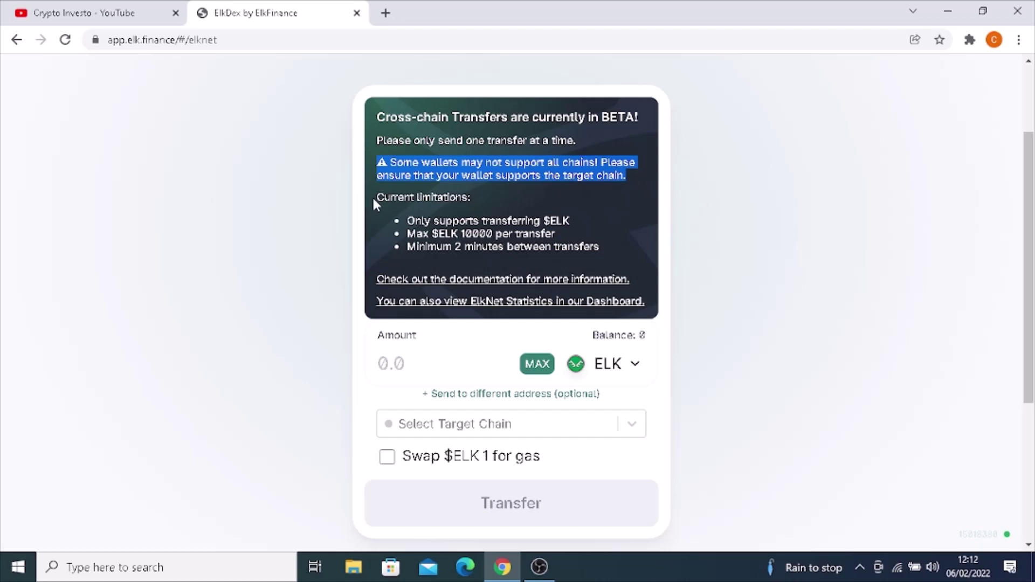
drag(376, 197, 597, 246)
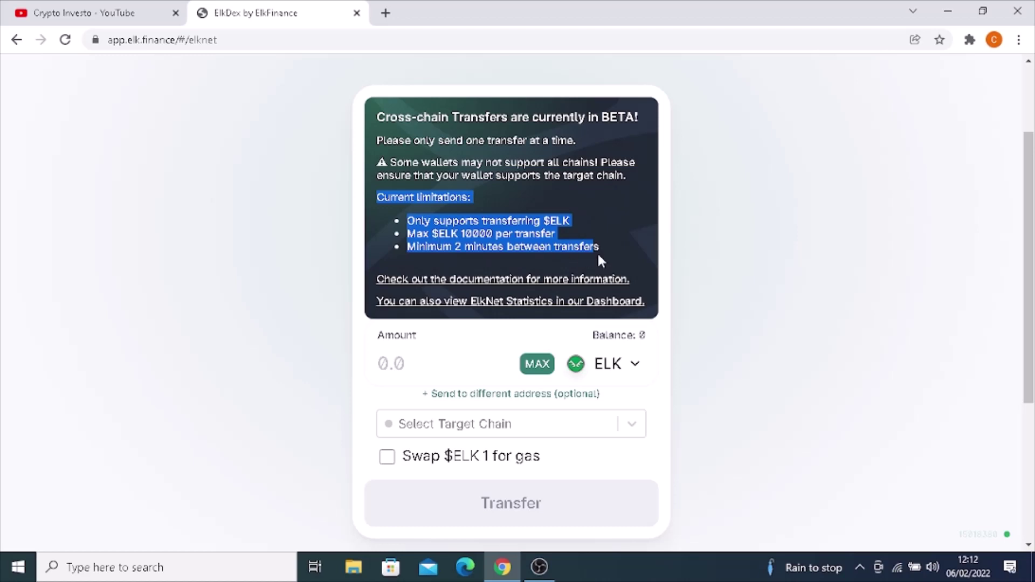
click(702, 256)
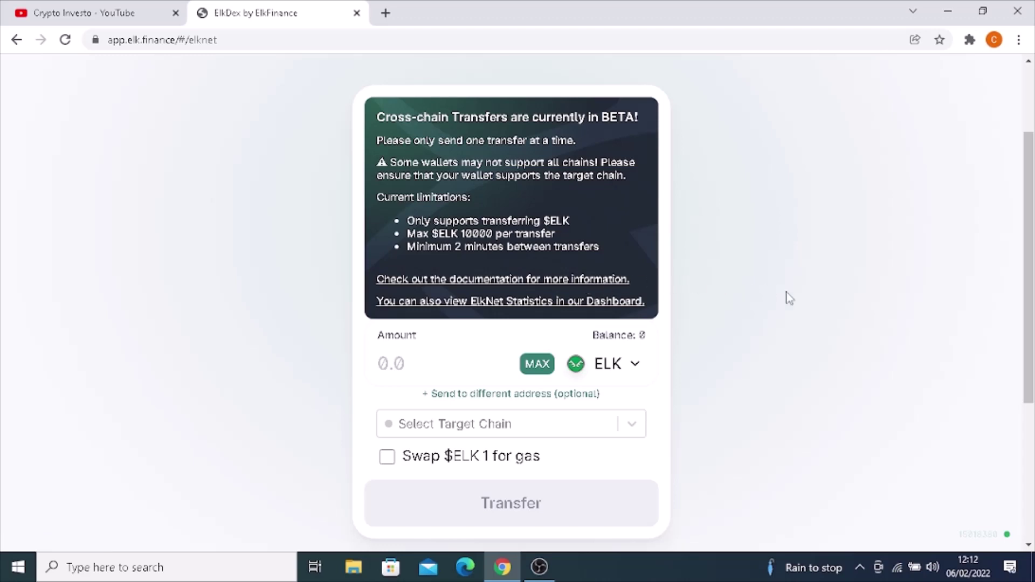
Choose Avalanche as the ElkNet target chain and tick swapping 1 ELK for gas
scroll(789, 298, down, 3)
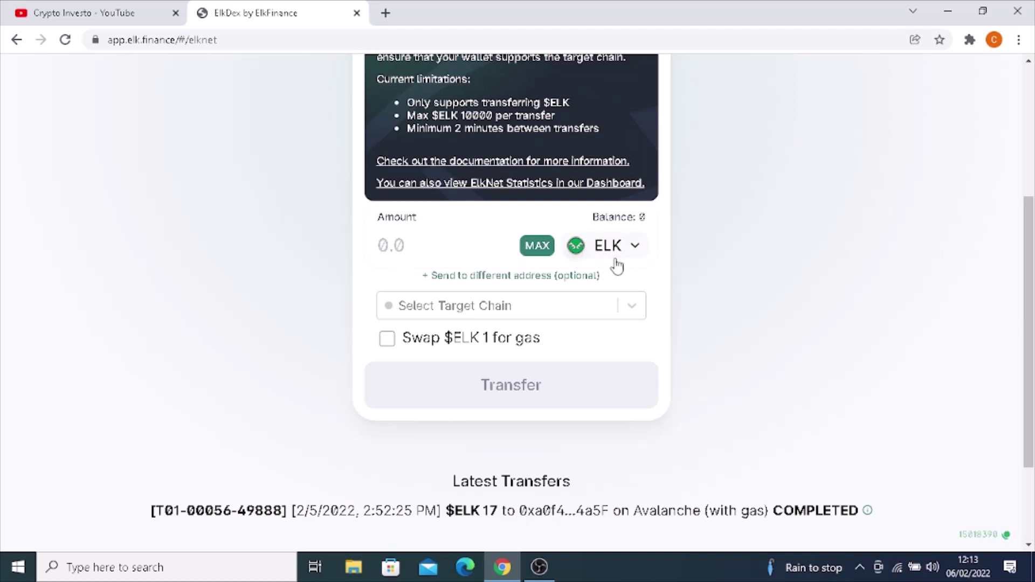
click(632, 308)
click(598, 331)
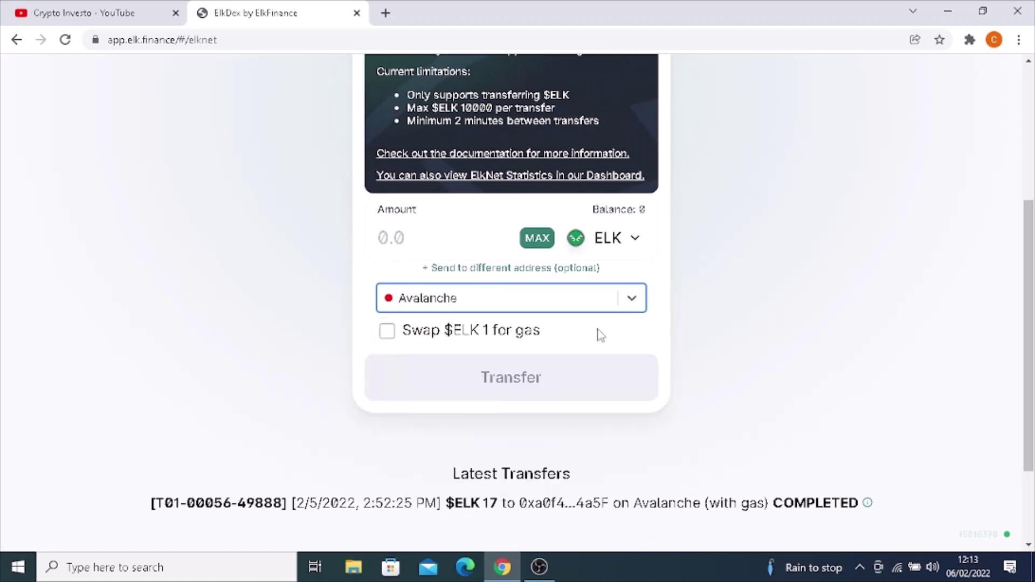
click(393, 335)
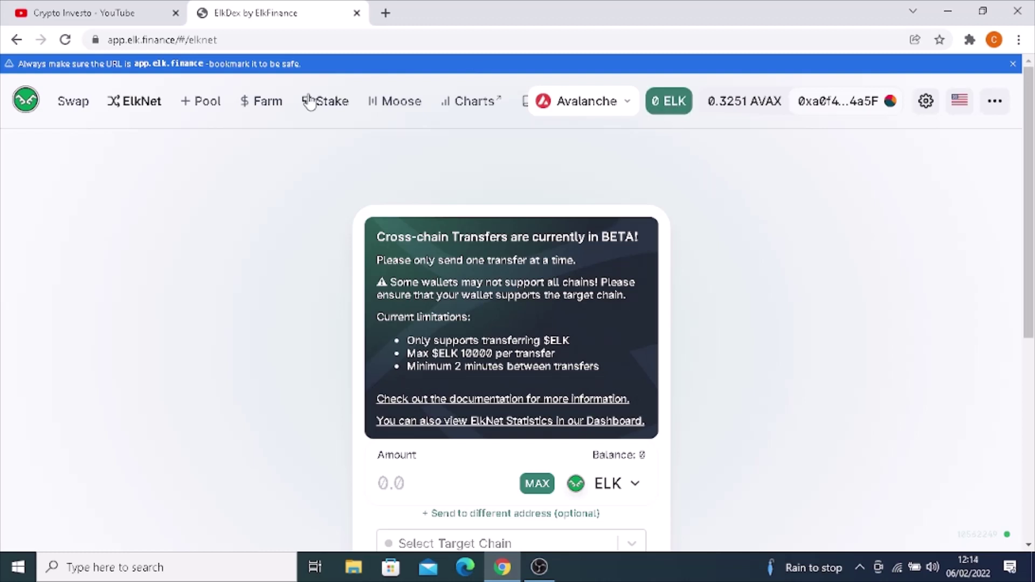
Go back to the swap page and choose AVAX as the token to receive
click(82, 108)
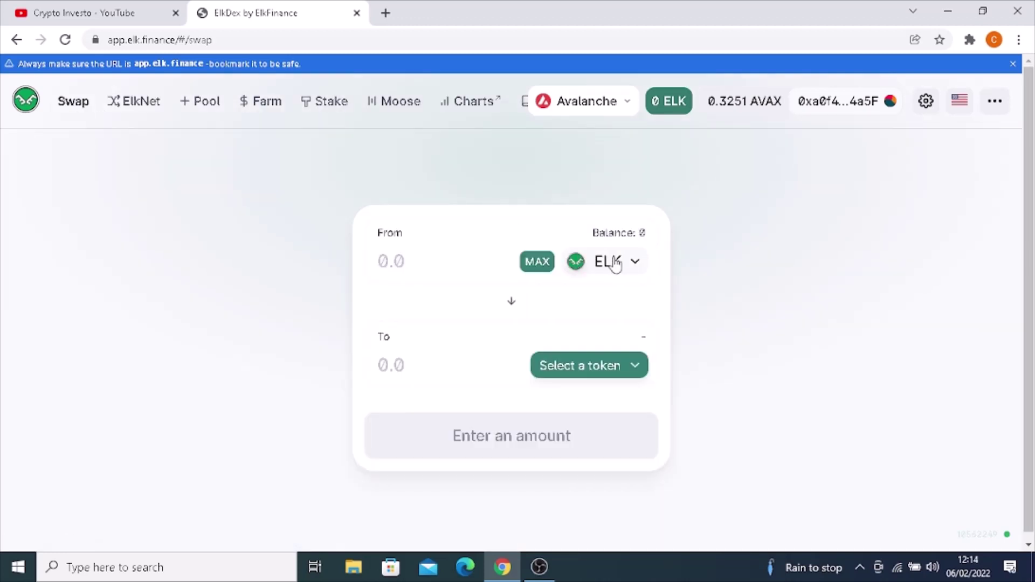
click(636, 367)
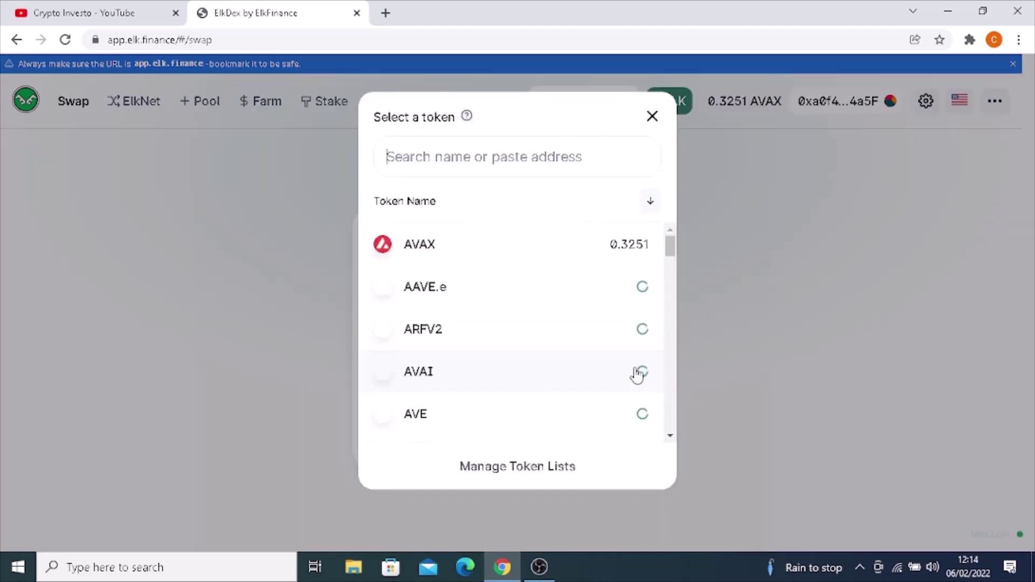
click(509, 252)
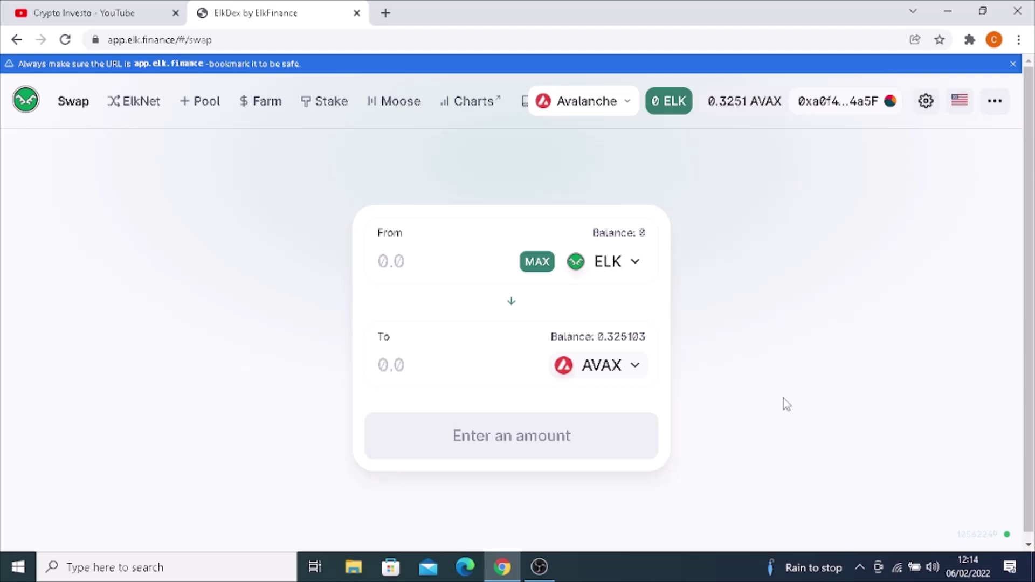